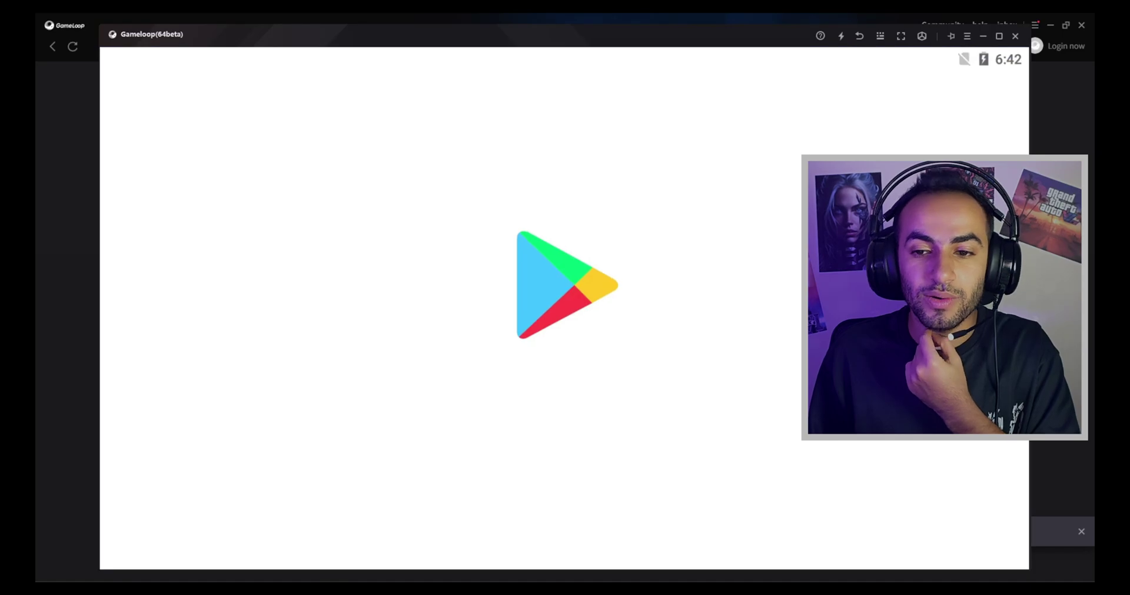
Step: Search Google Play for pubg and look through the PUBG MOBILE page in the maximized emulator window
left_click(998, 35)
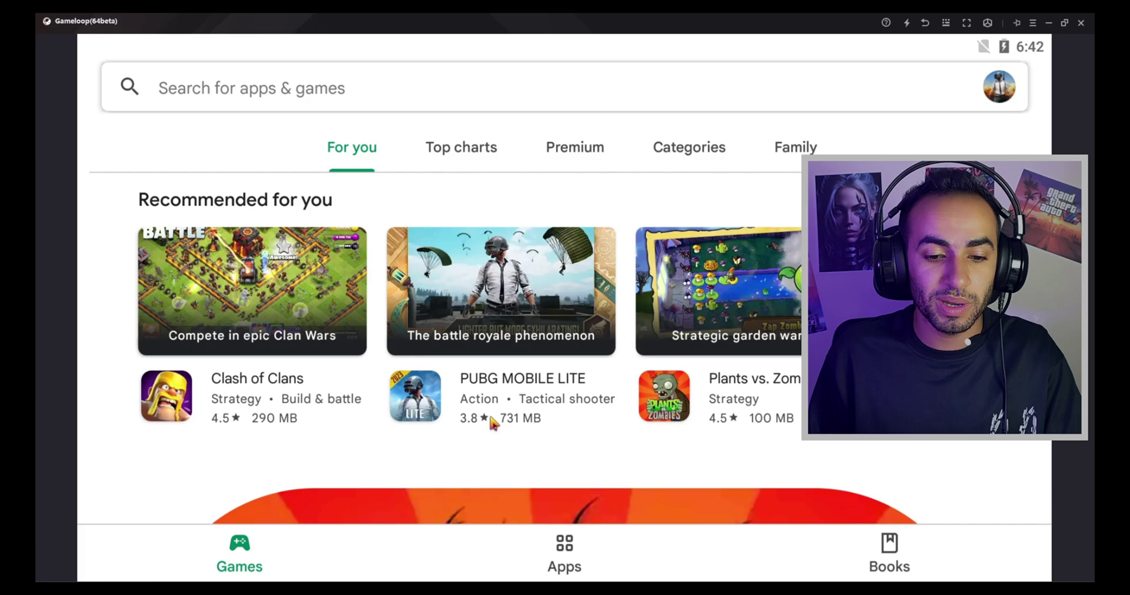
left_click(200, 71)
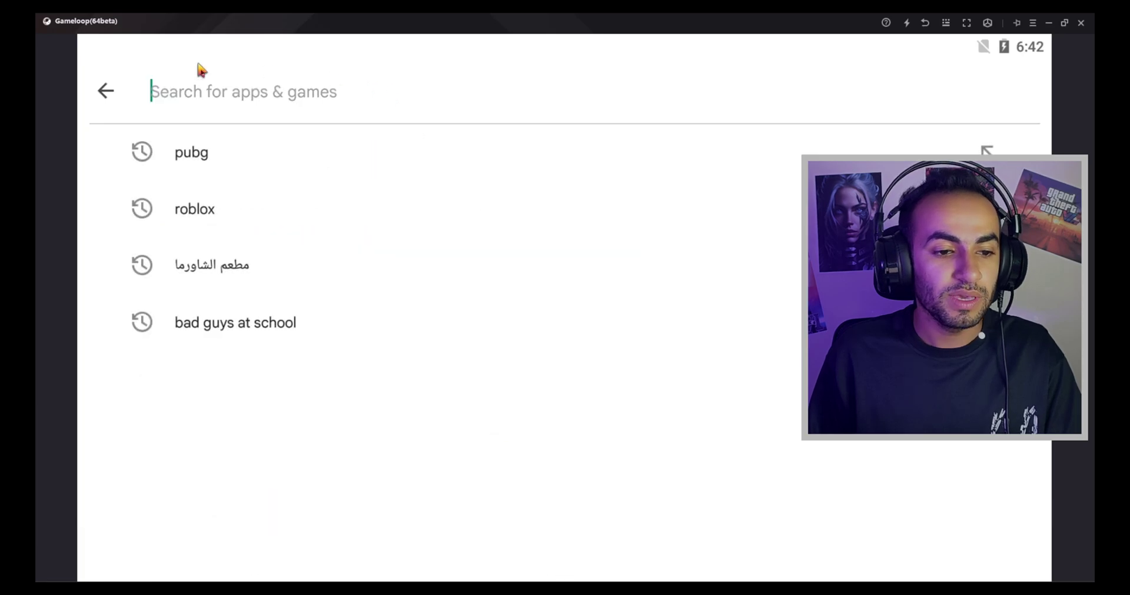
left_click(234, 153)
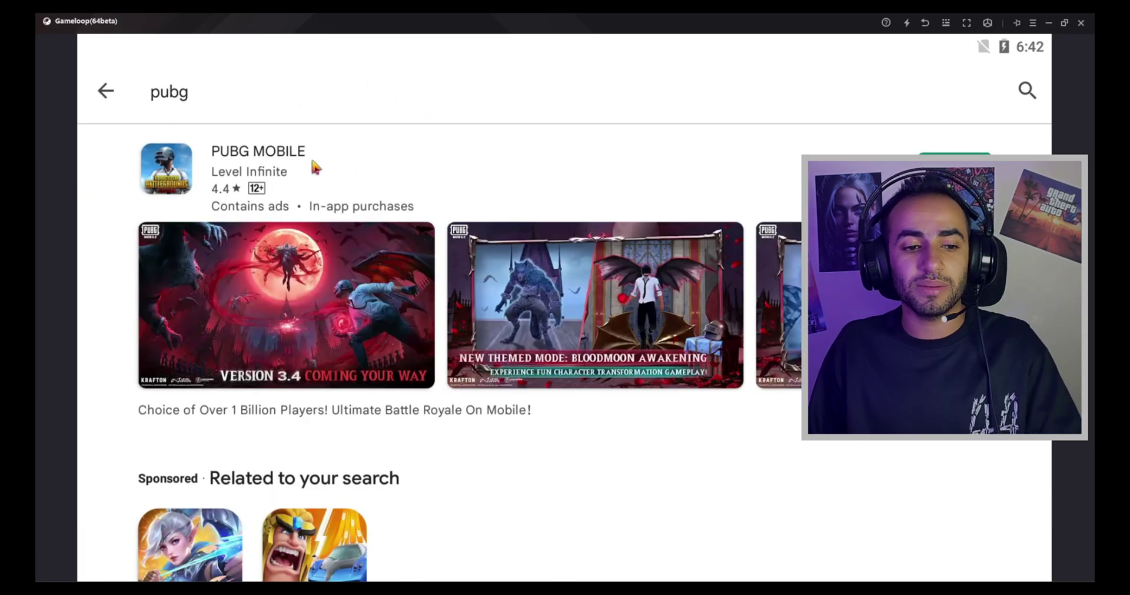
left_click(272, 167)
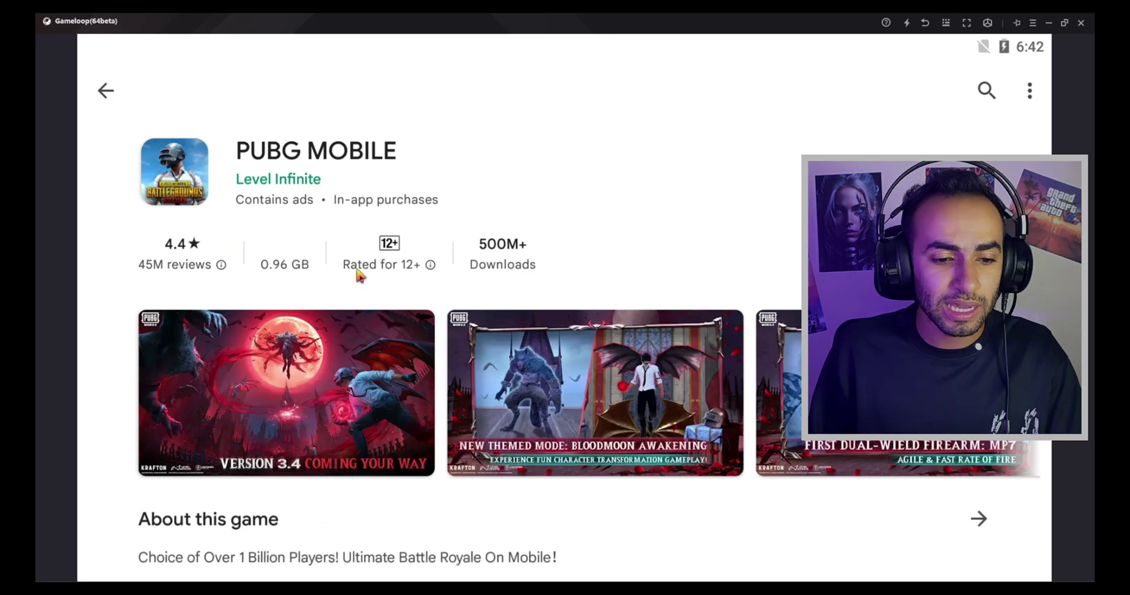
scroll(361, 340, "down", 15)
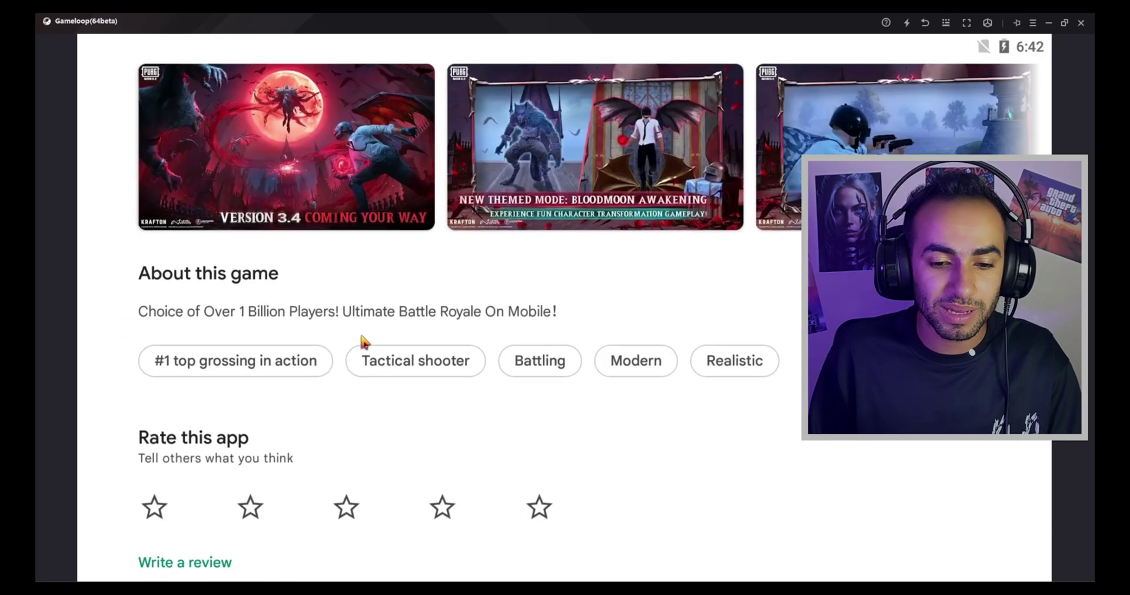
scroll(456, 145, "down", 10)
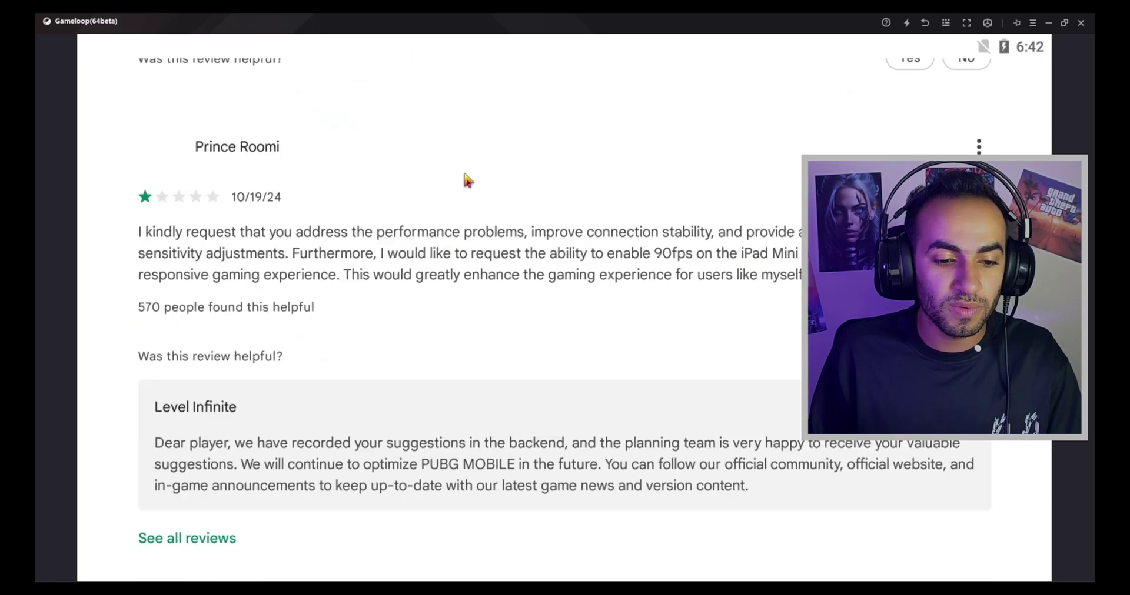
scroll(533, 242, "up", 20)
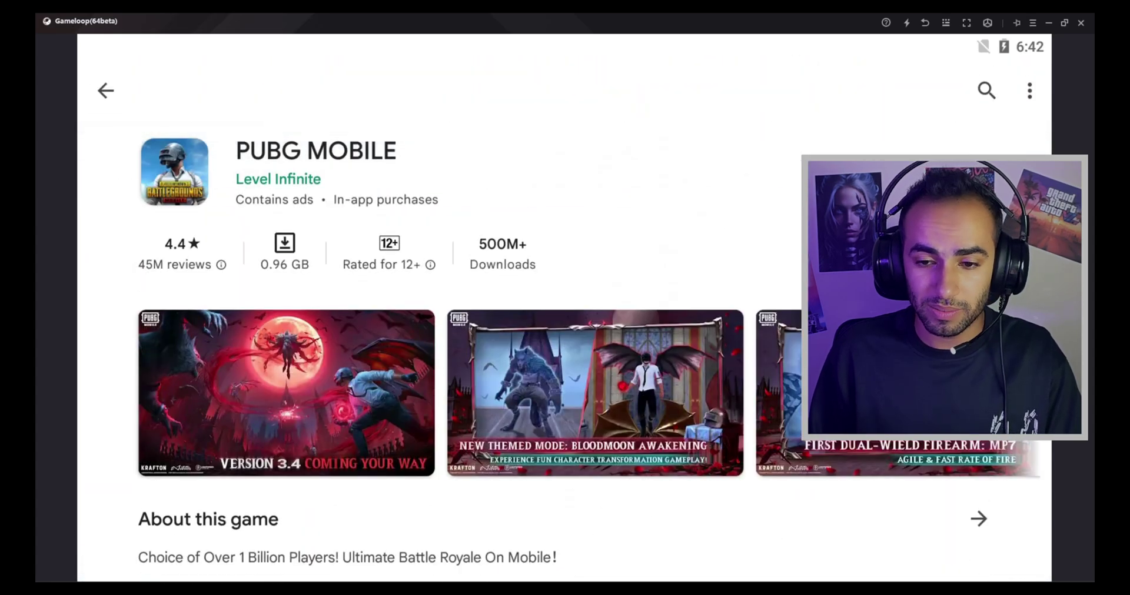
Step: Start installing PUBG MOBILE from its store page, cancel the download and return to the search results
left_click(942, 176)
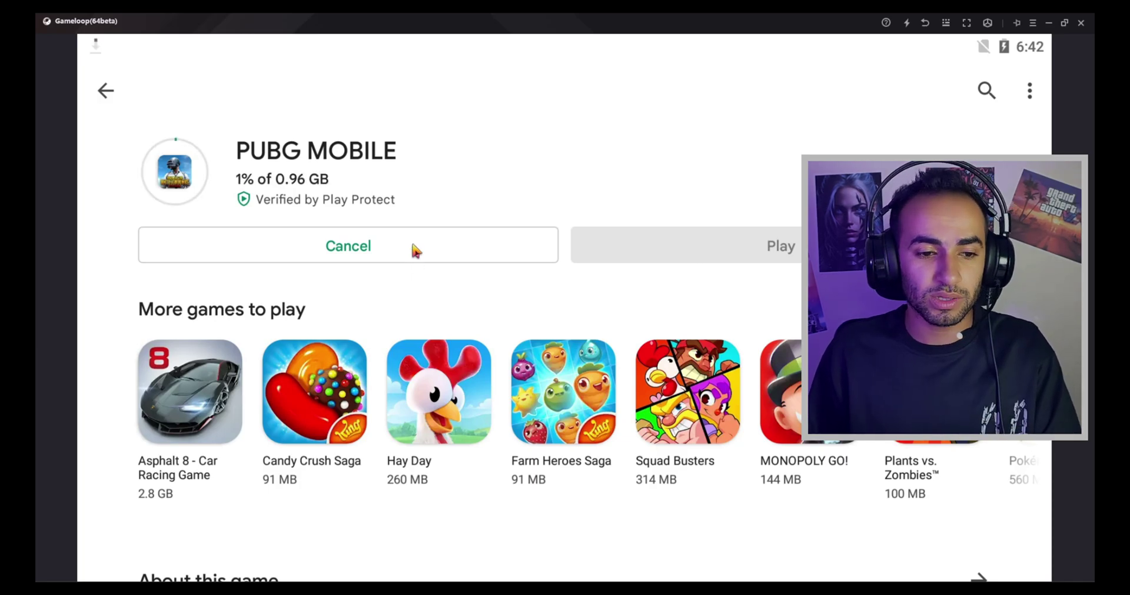
left_click(412, 245)
left_click(106, 90)
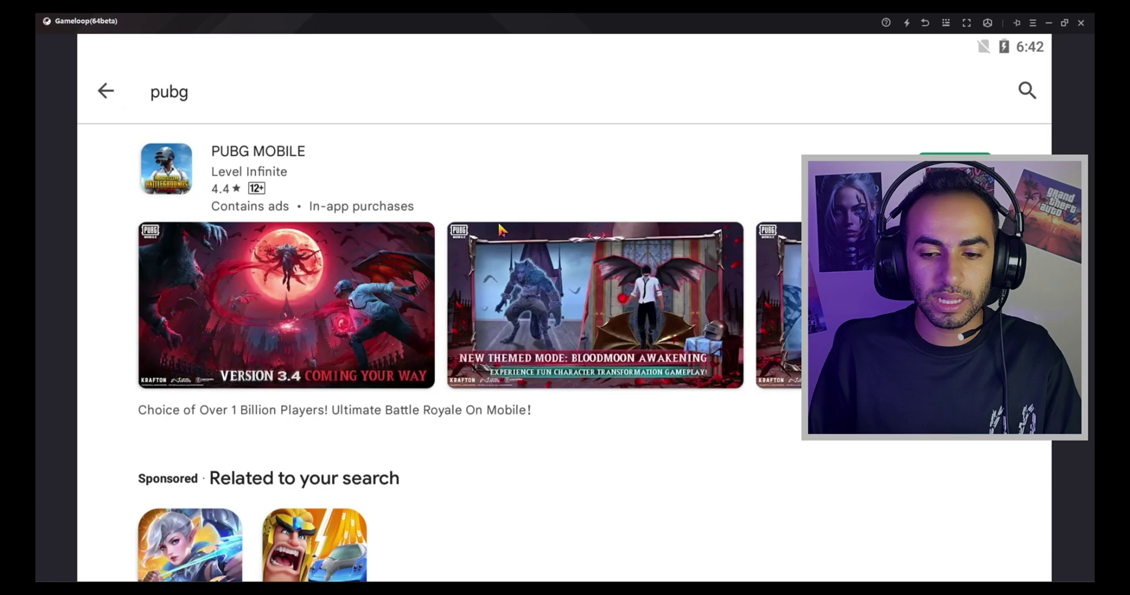
Step: Look over the other pubg search results and examine the PUBG MOBILE LITE page
scroll(570, 295, "down", 5)
scroll(280, 383, "down", 5)
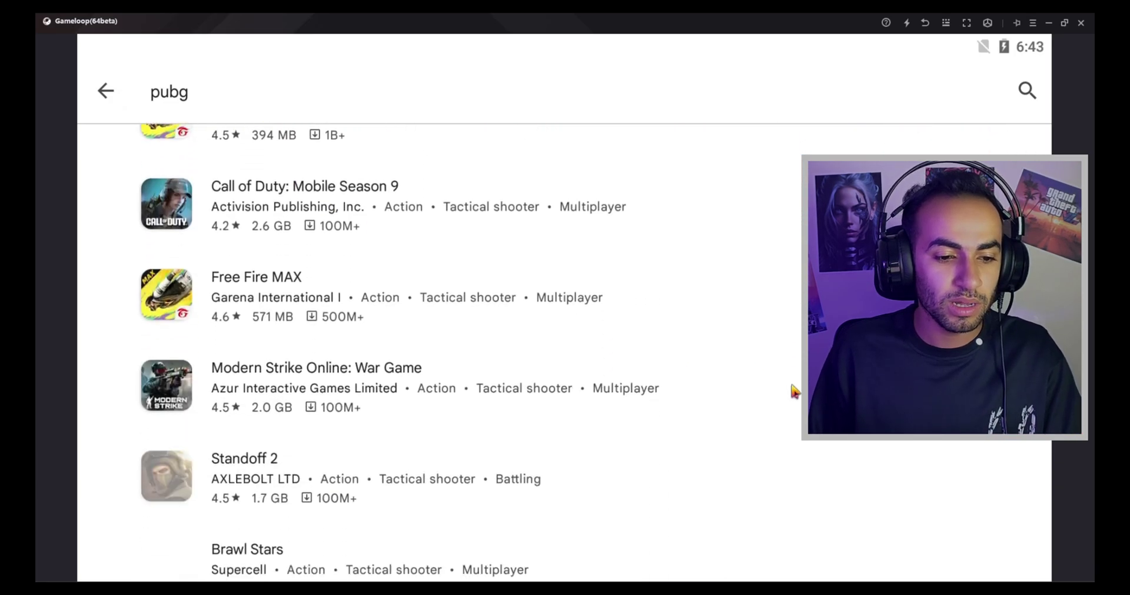
scroll(795, 391, "up", 5)
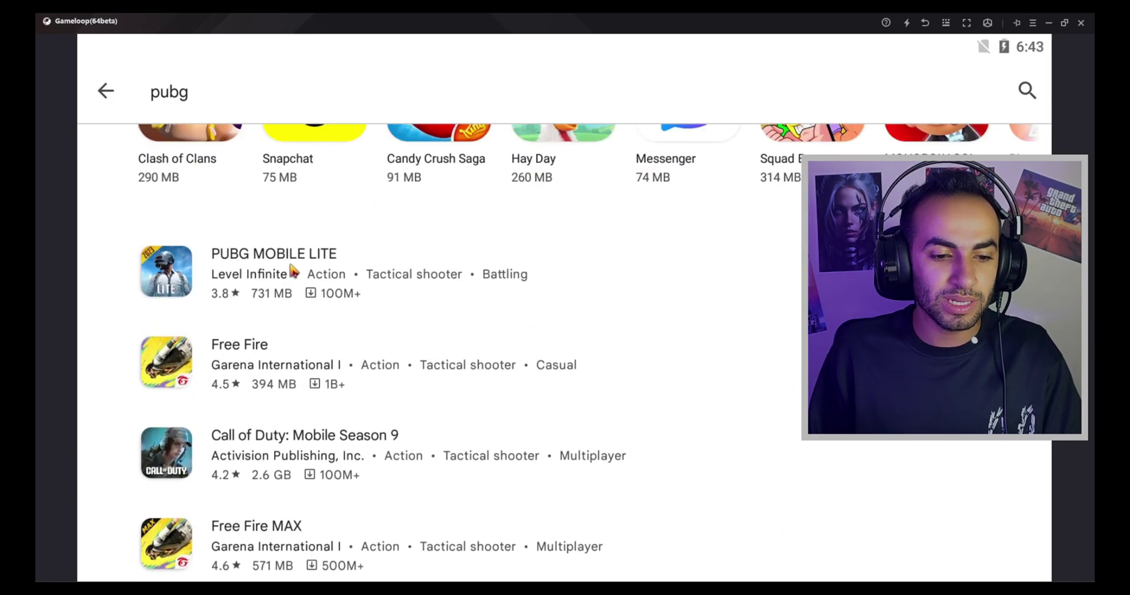
left_click(292, 270)
scroll(588, 393, "right", 3)
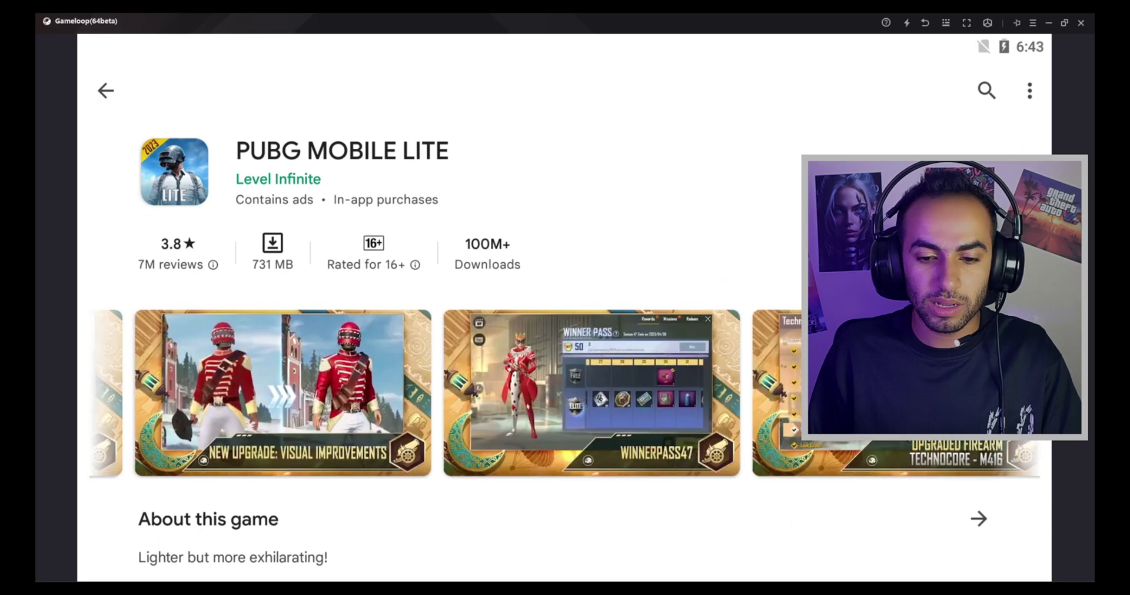
left_click(106, 90)
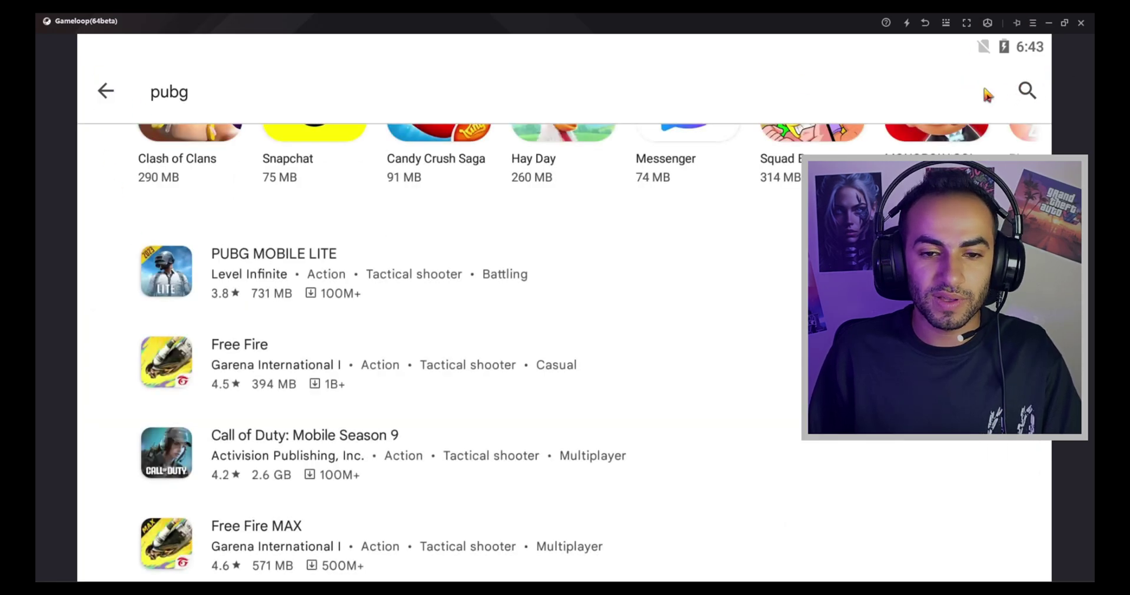
Step: Close the emulator and resume the paused PUBG MOBILE download in the launcher's installer
left_click(1081, 23)
left_click(579, 314)
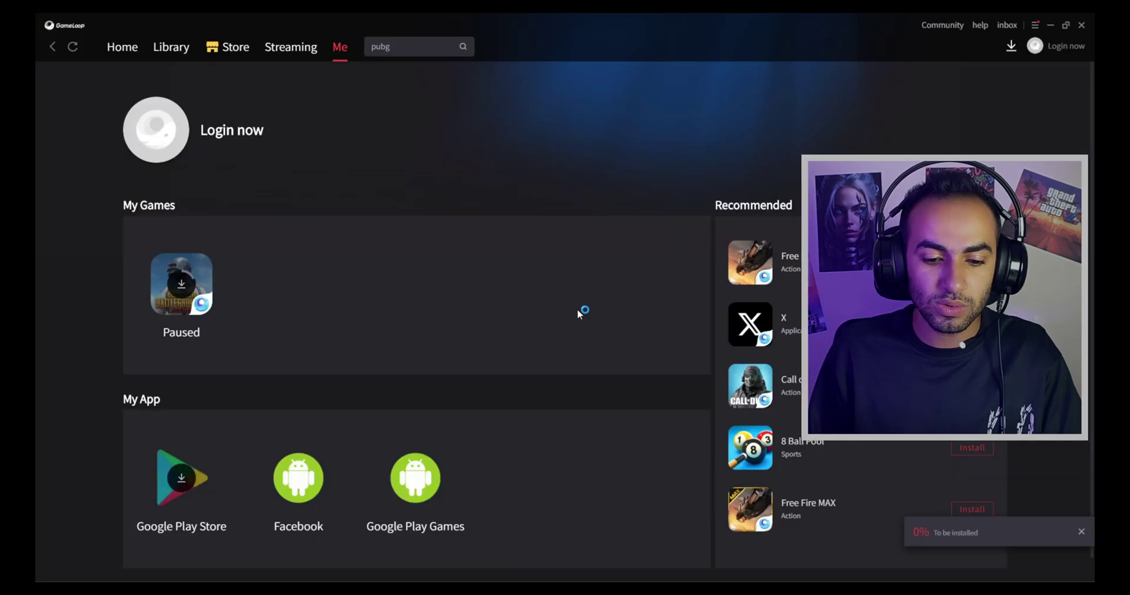
left_click(1011, 46)
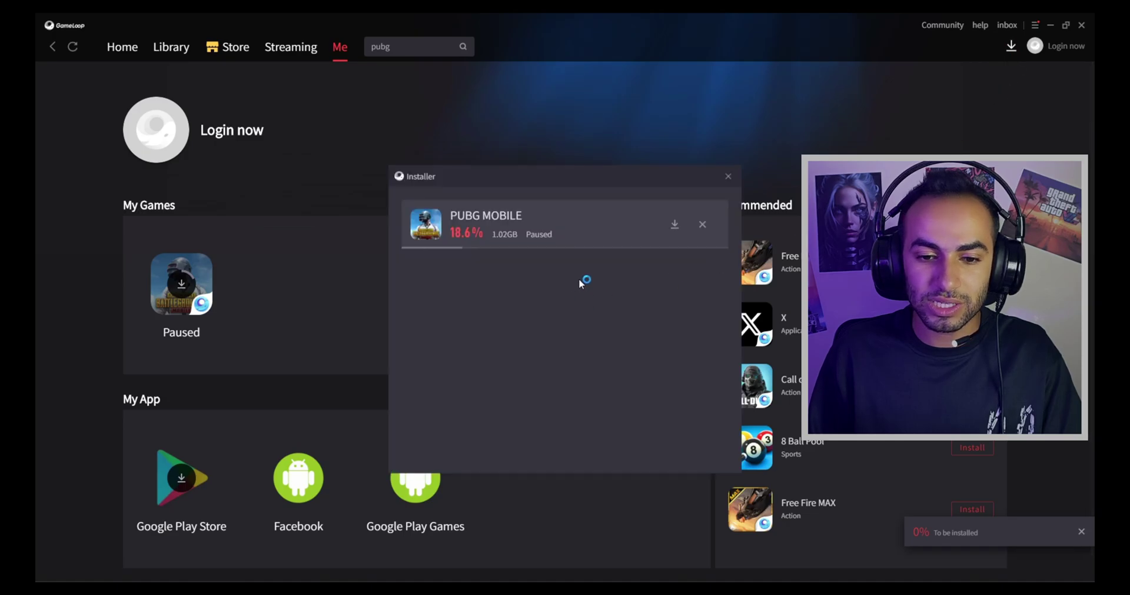
left_click(675, 233)
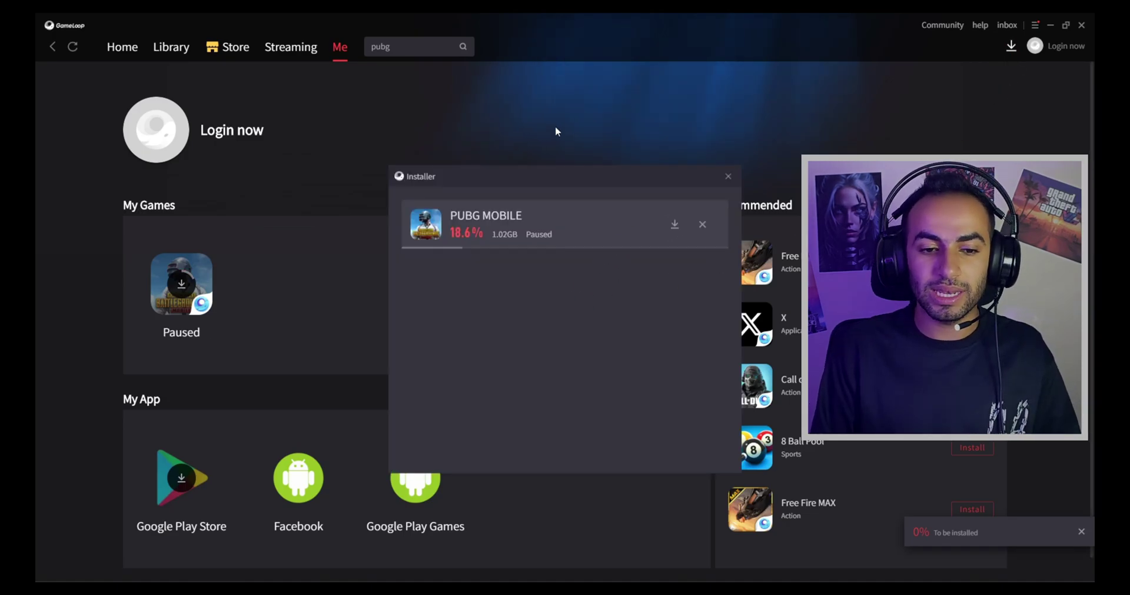
left_click(675, 224)
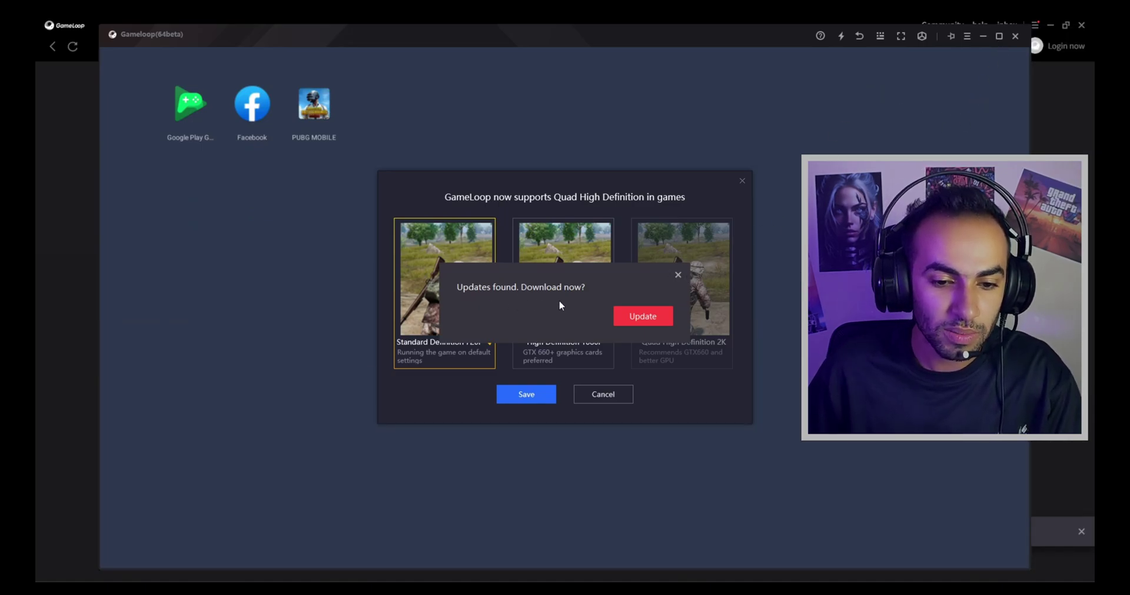
Step: Dismiss the update prompt and accept the emulator update to version V5.1.144.90
left_click(678, 275)
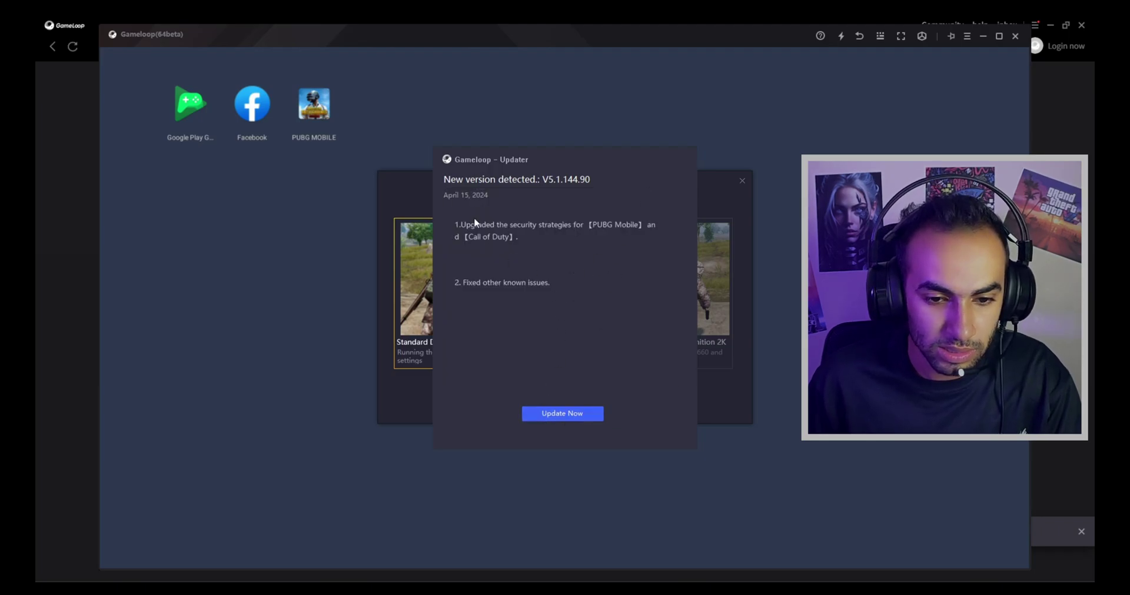
left_click(564, 417)
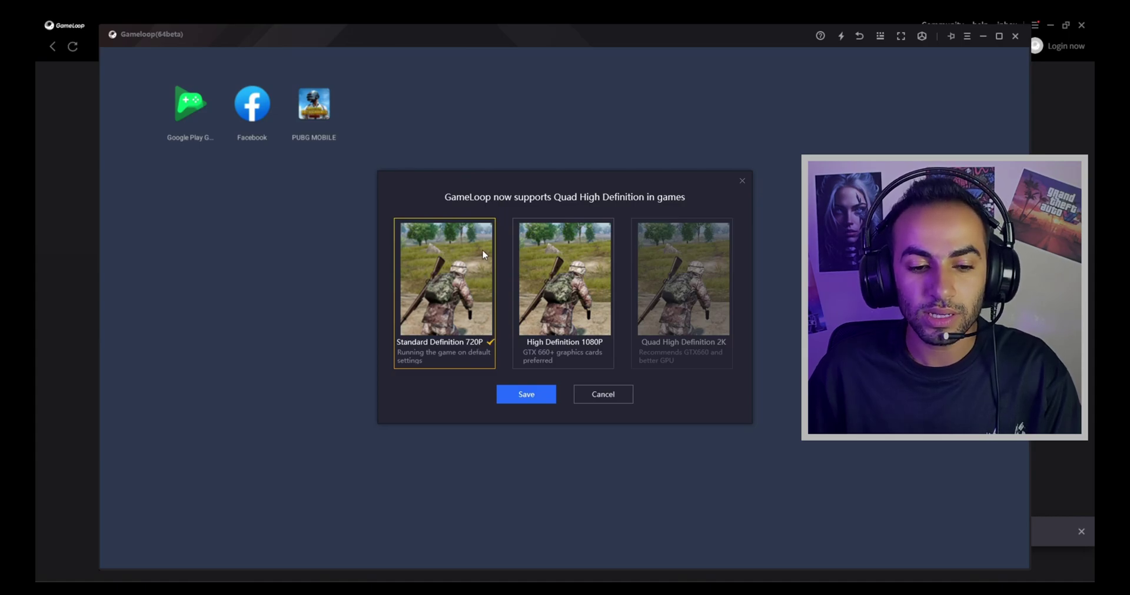
Step: Compare the game resolution choices and save Standard Definition 720P
left_click(553, 267)
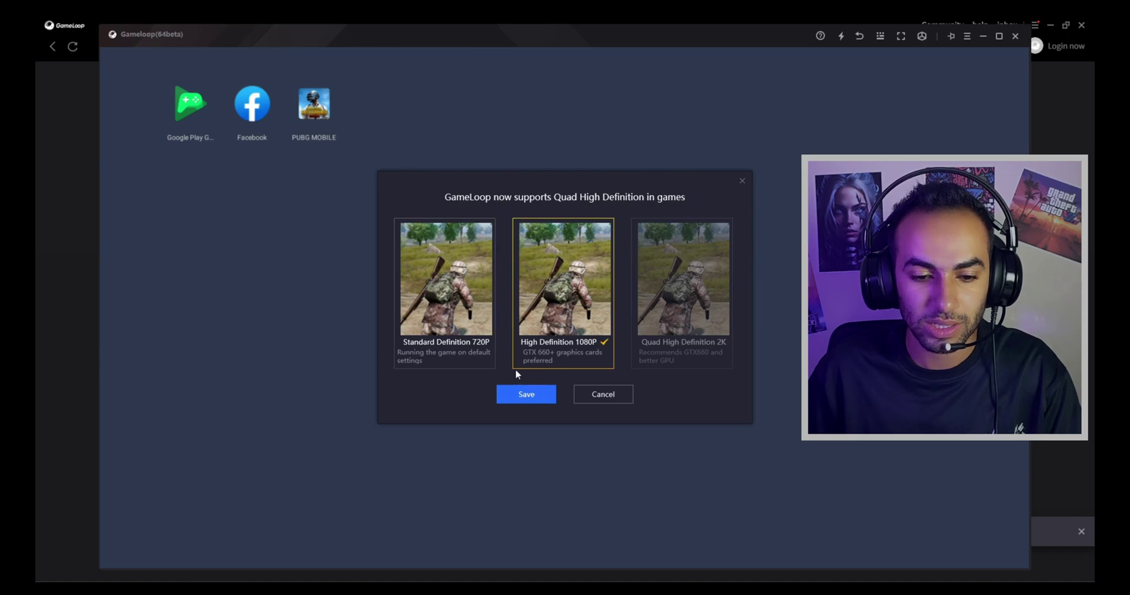
left_click(461, 246)
left_click(585, 279)
left_click(453, 280)
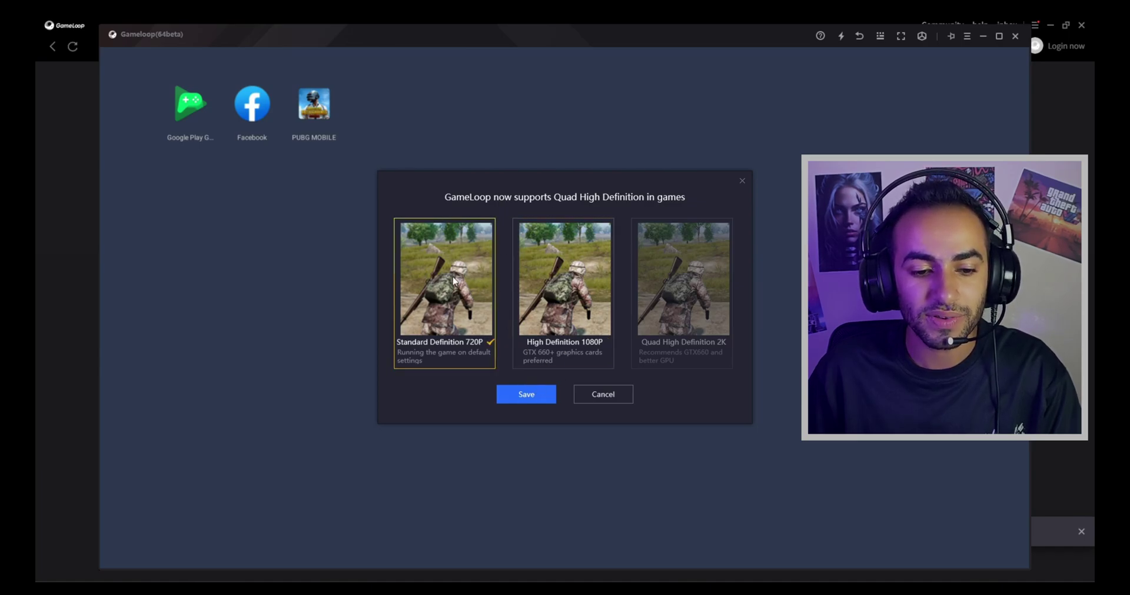
left_click(509, 401)
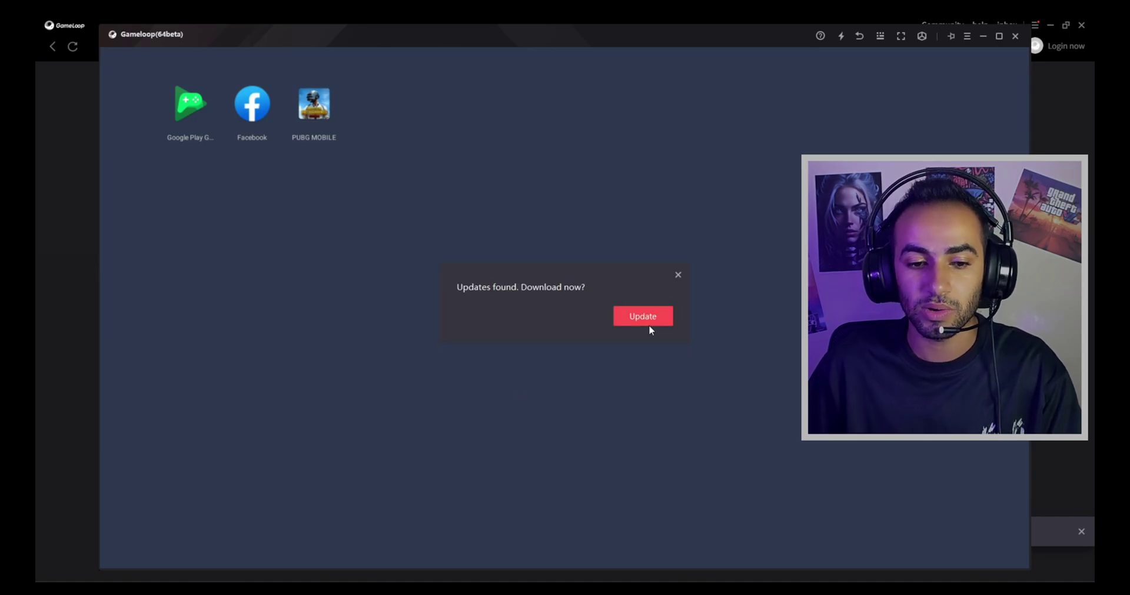
Step: Download and complete the emulator update, dismiss the remaining dialogs and close the installer window
left_click(638, 316)
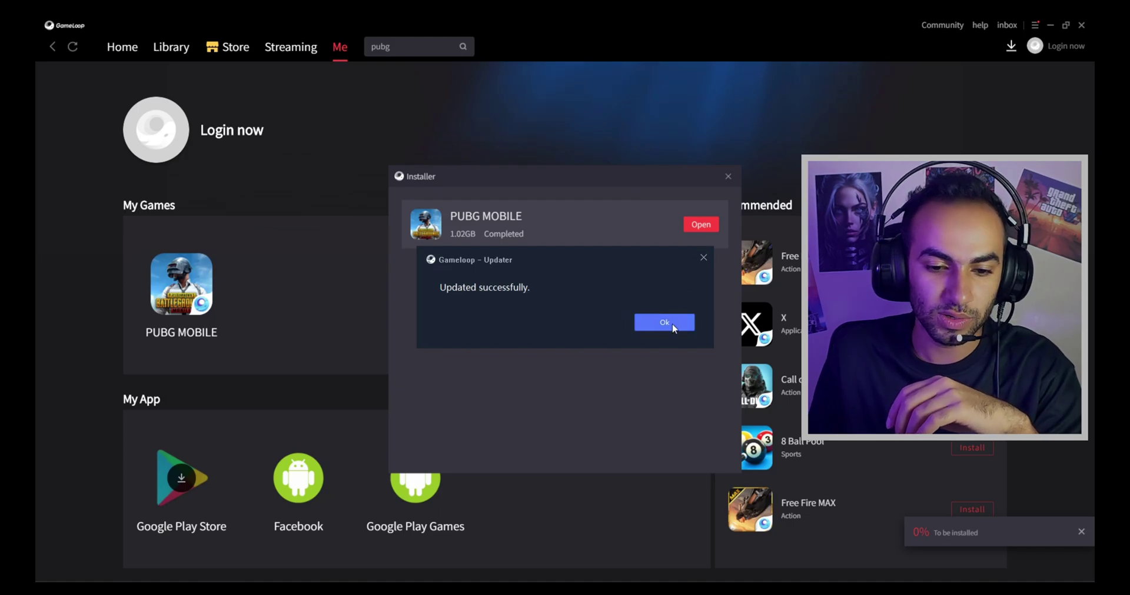
left_click(671, 324)
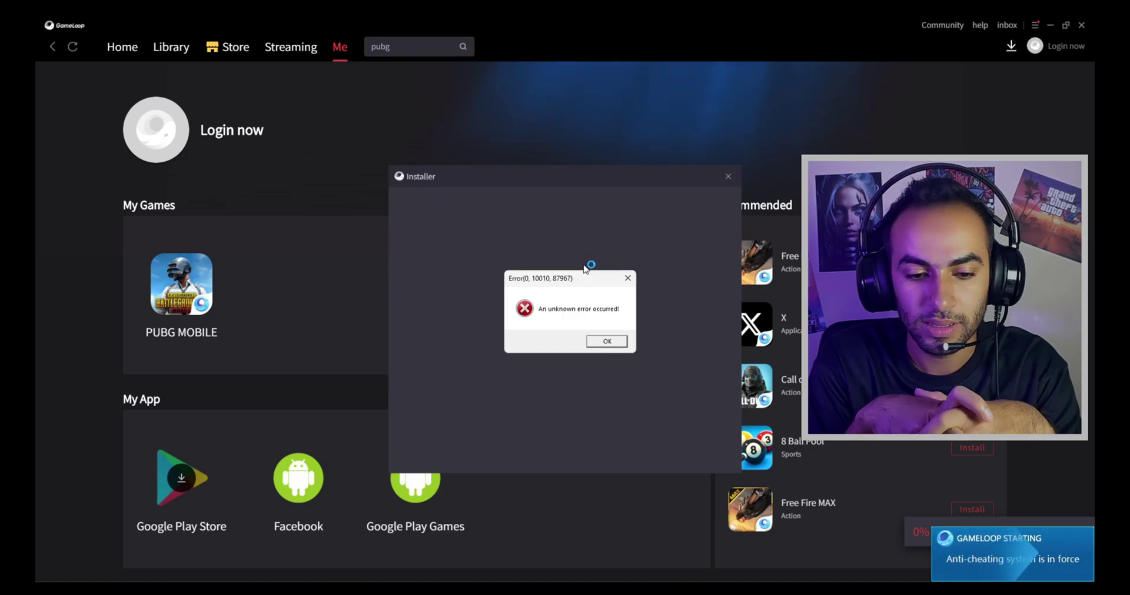
left_click(603, 341)
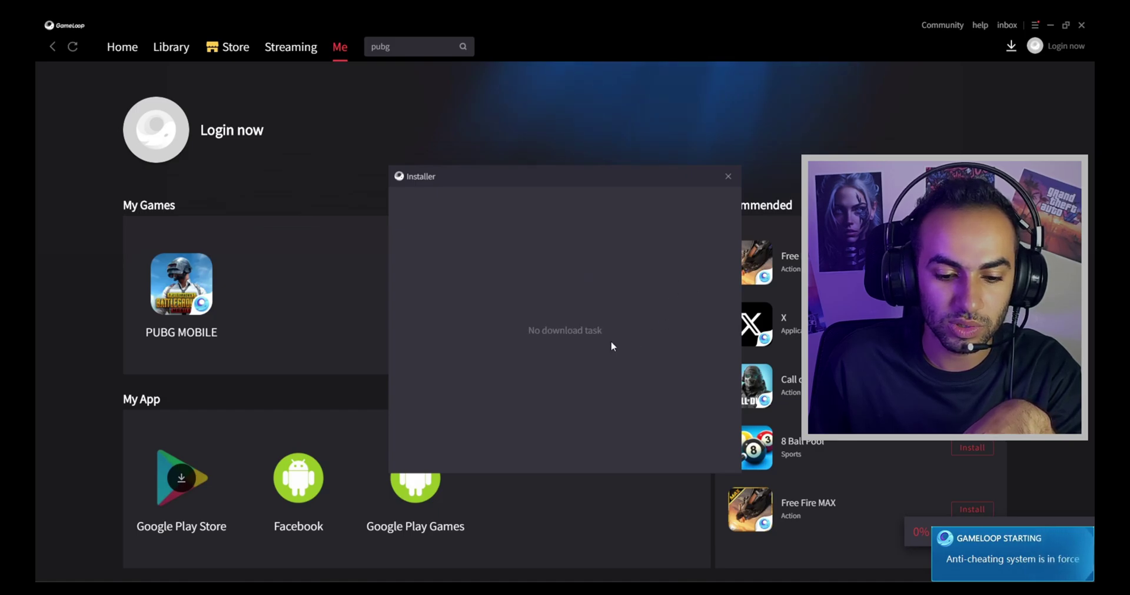
left_click(728, 176)
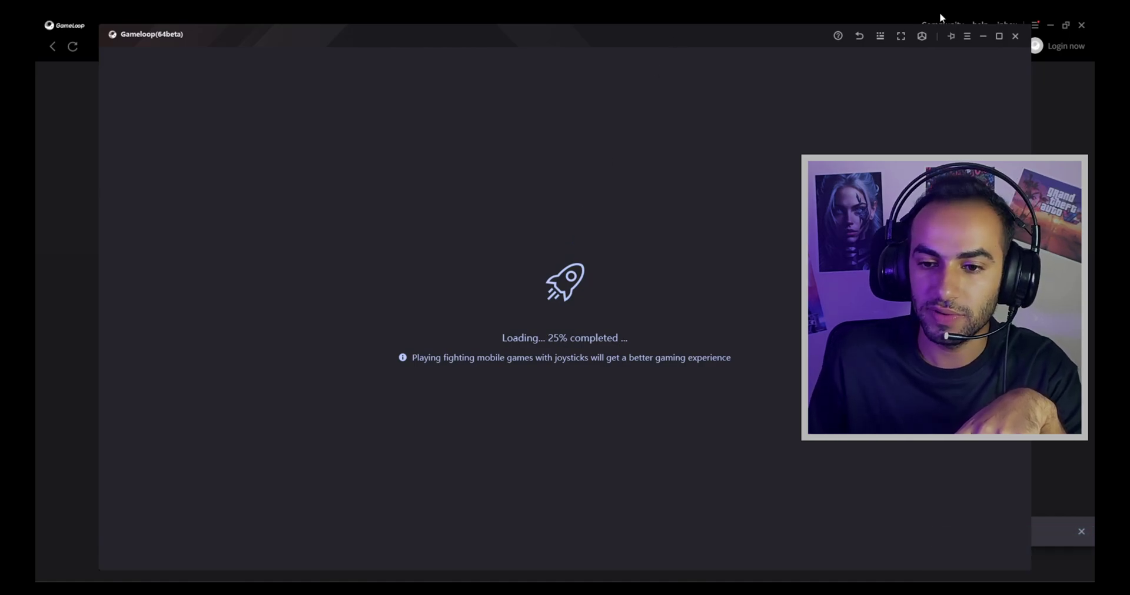
Step: Show the game in full screen and select the Low-spec Resource Pack for download
left_click(1000, 36)
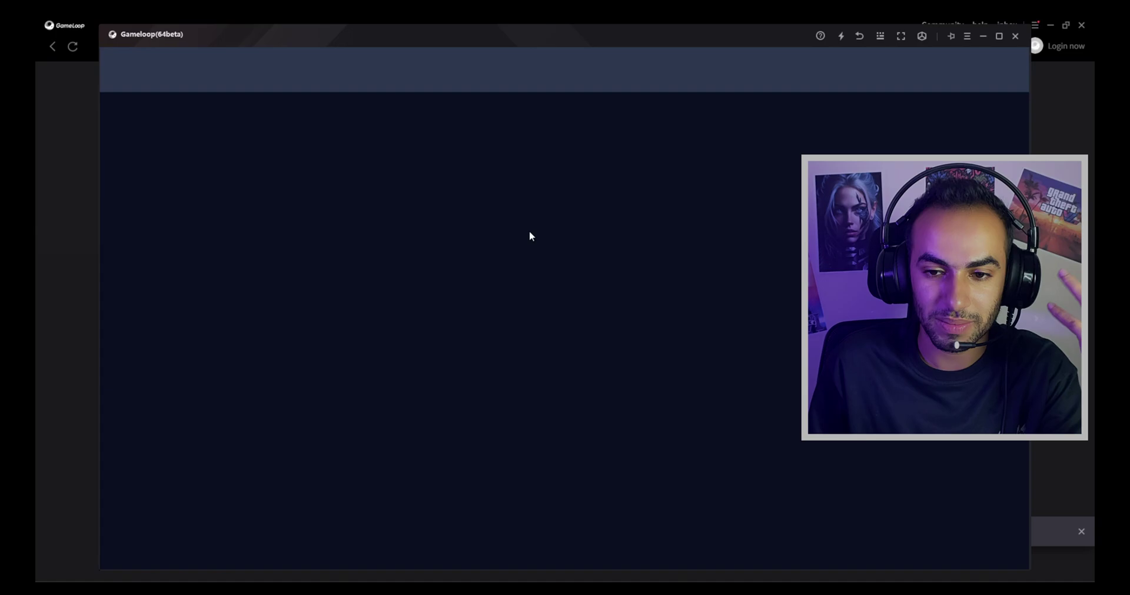
left_click(900, 37)
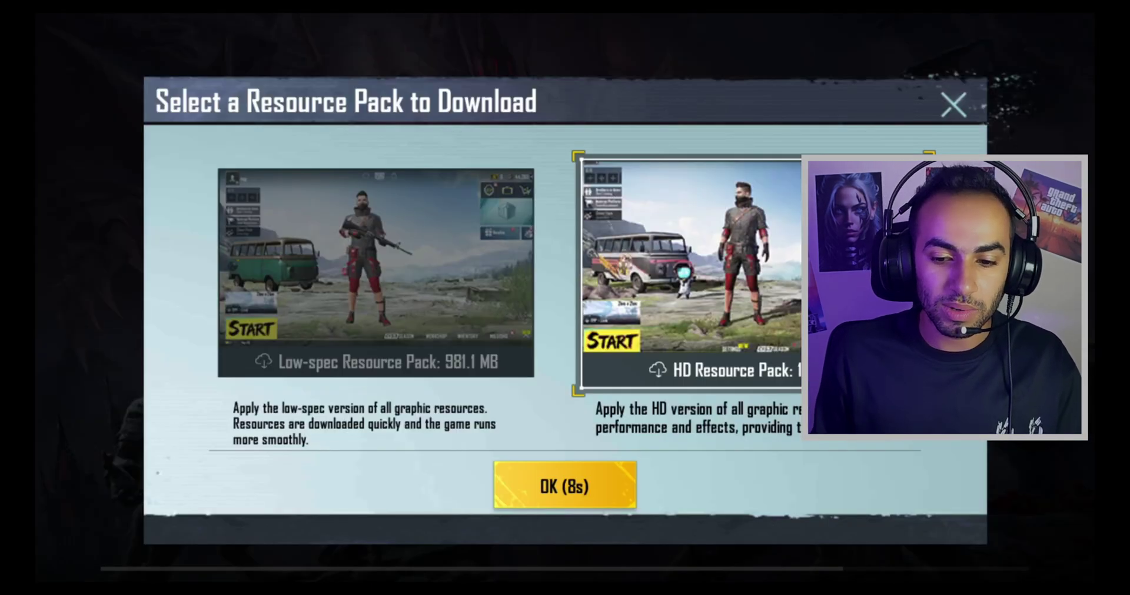
left_click(477, 283)
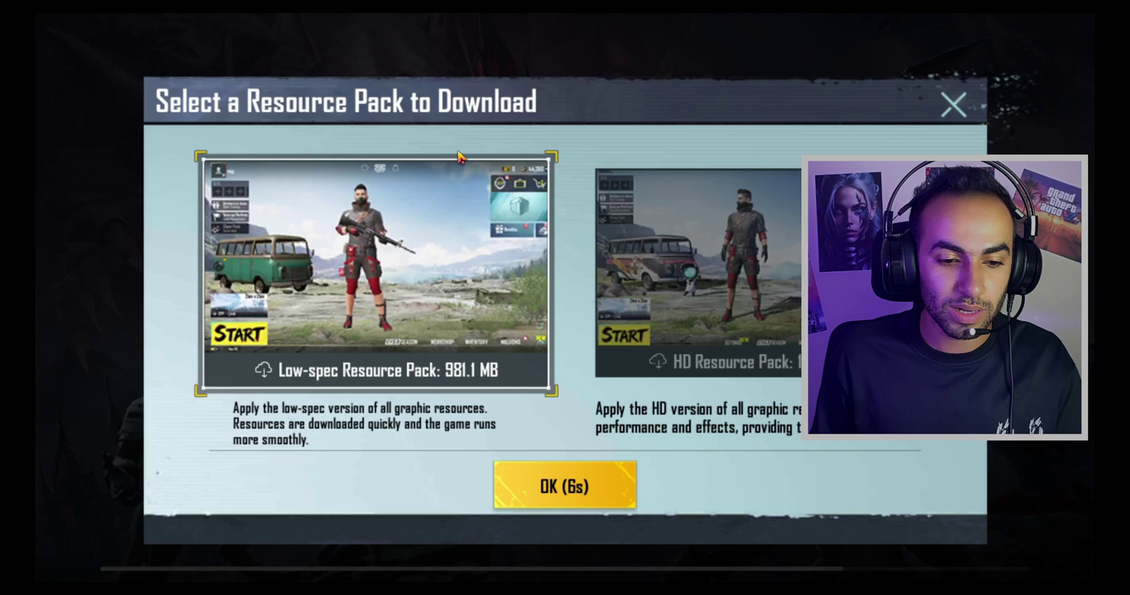